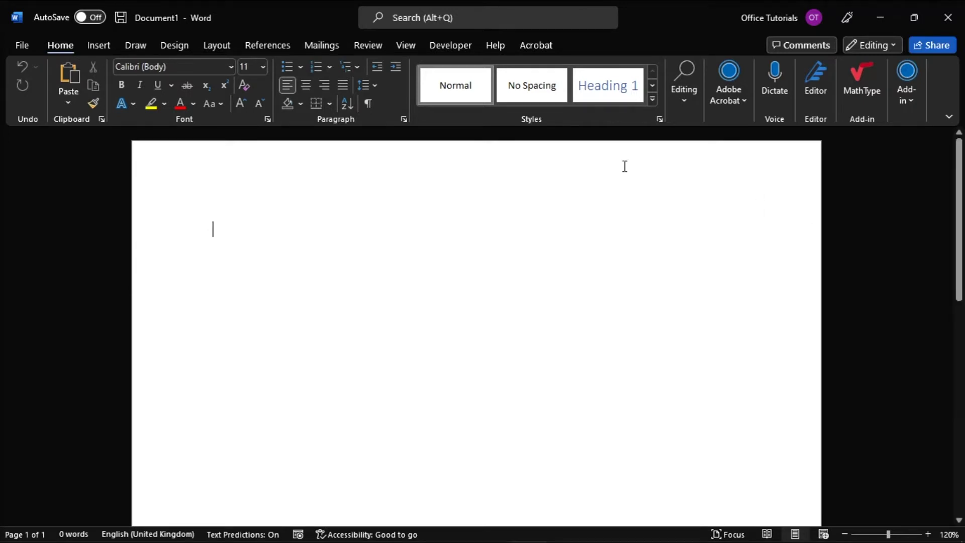
Make the document an E-mail Messages merge and paste in the sample letter text
click(321, 45)
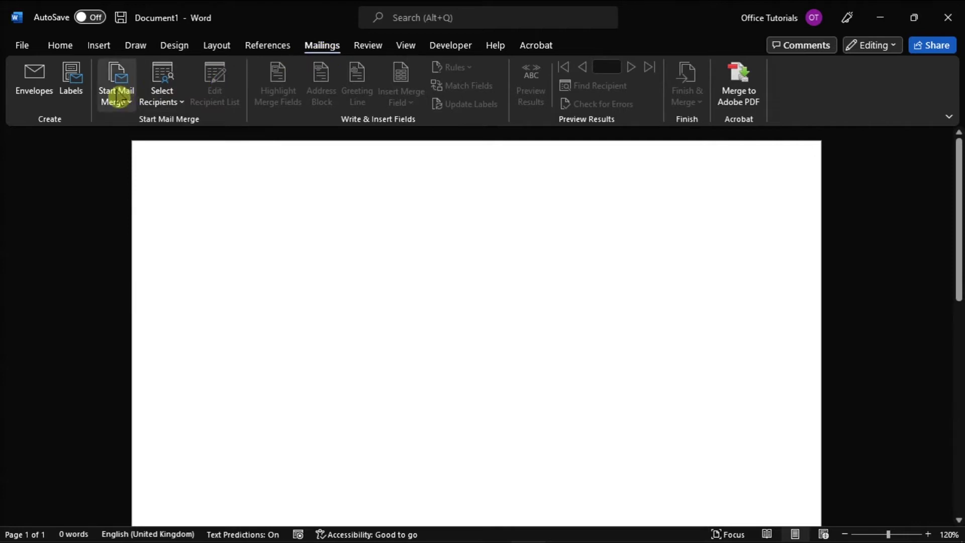
click(116, 97)
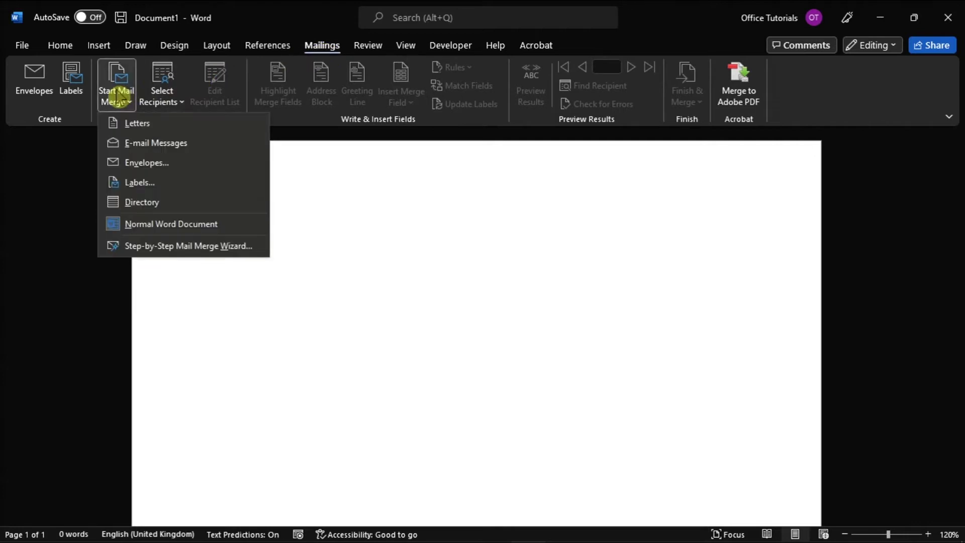
click(155, 142)
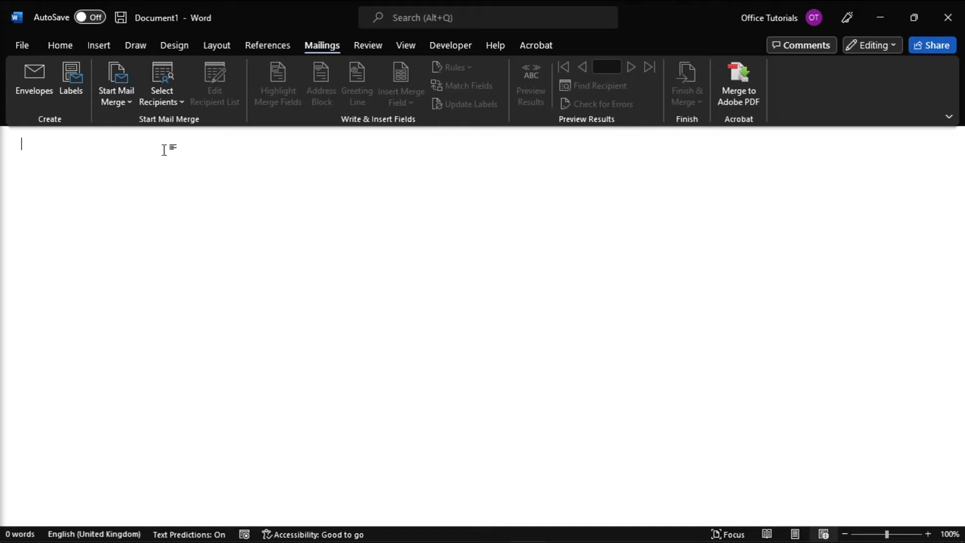
text(Dear [Name],  This is a sample email for this demonstration.  Sincerely, [Your name])
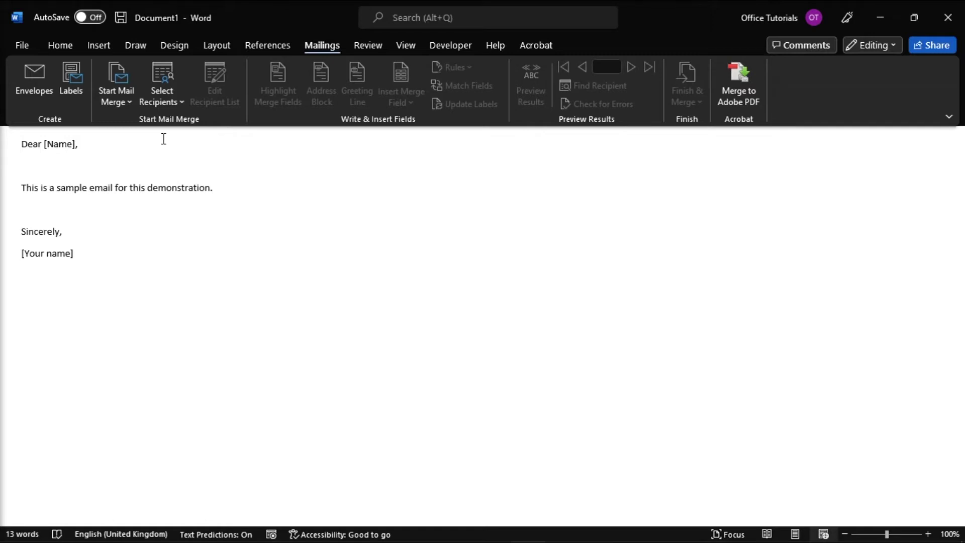
Type a new recipient list with two Office Tutorials entries
click(160, 99)
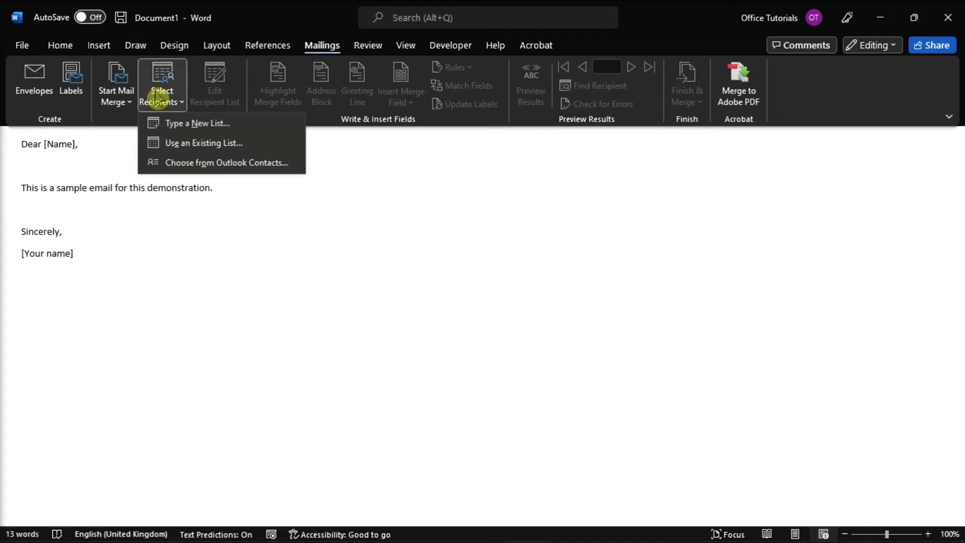
click(194, 123)
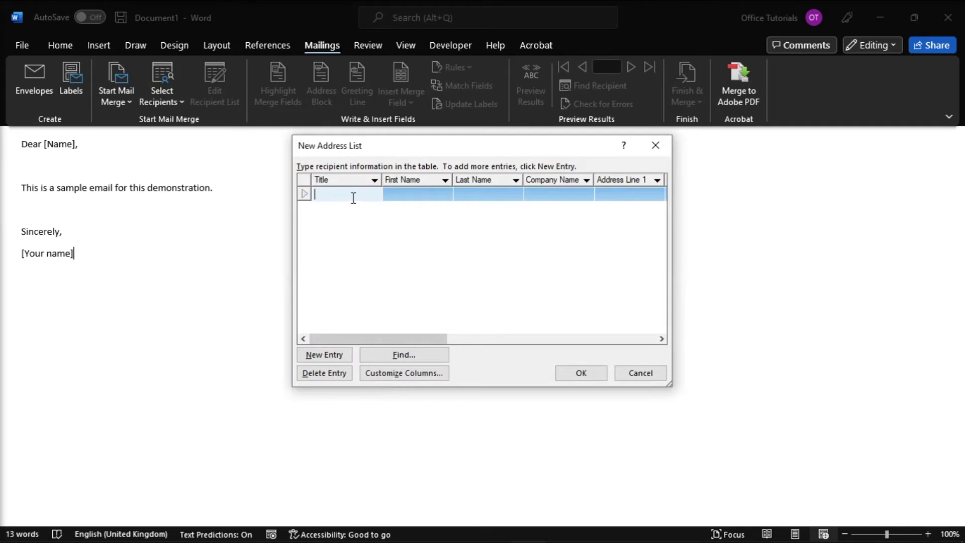
text(1)
click(424, 198)
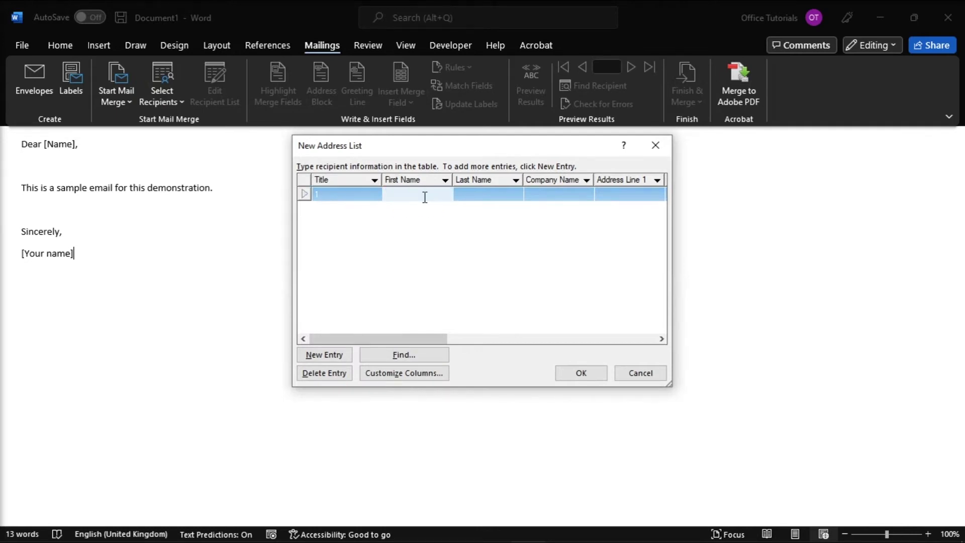
text(Office)
key(Tab)
text(Tutorials)
key(Tab)
key(Tab)
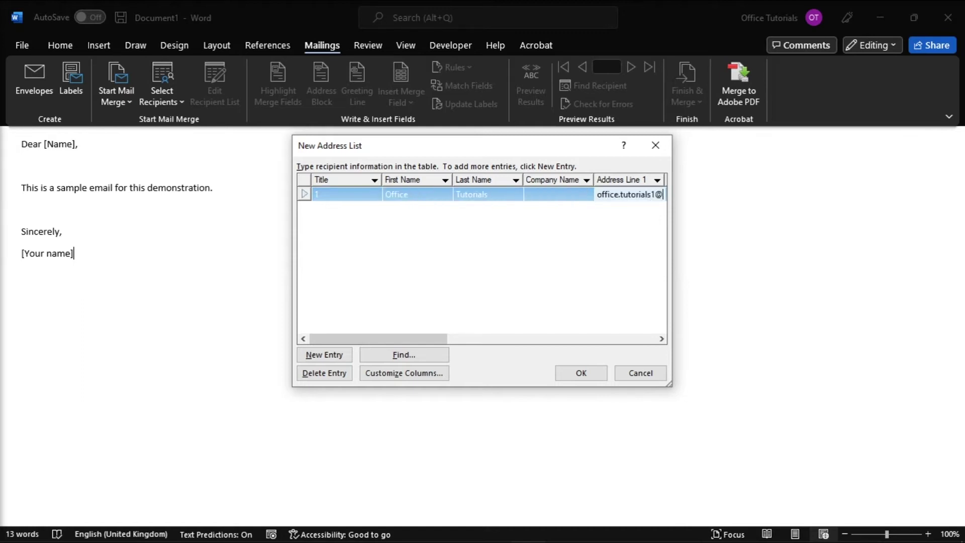
click(325, 354)
text(2)
click(405, 209)
text(Office)
key(Tab)
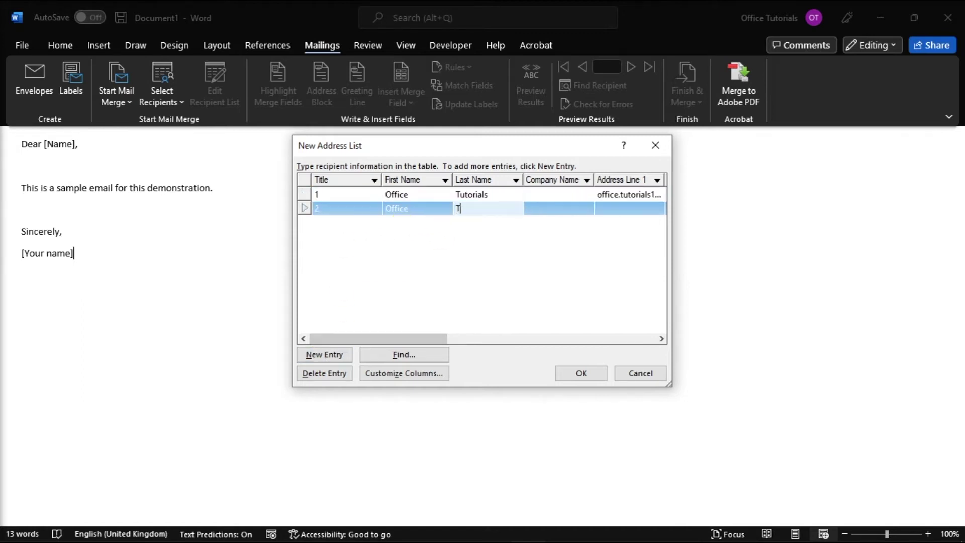
text(Tutorials)
key(Tab)
key(Tab)
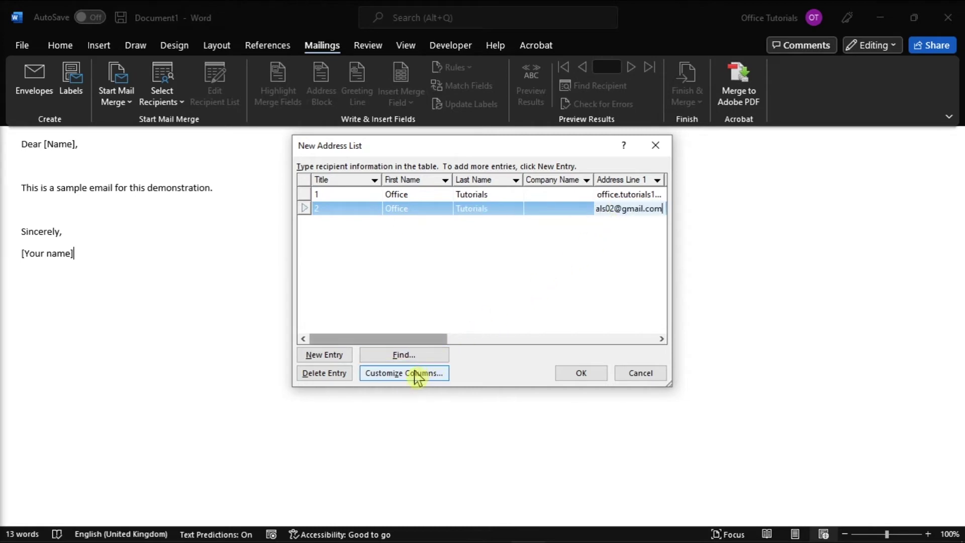
Delete the State, Address Line 2, City and ZIP Code columns and accept the list
click(406, 374)
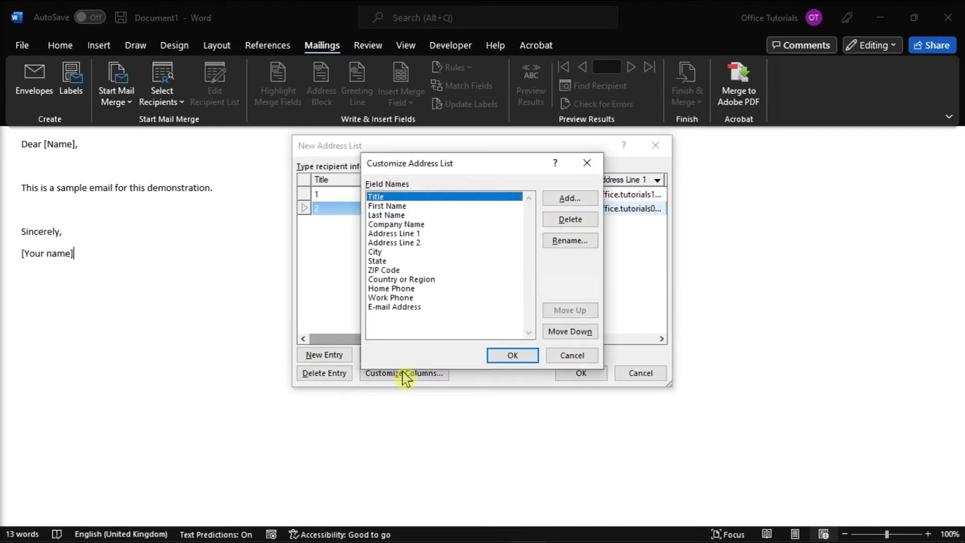
click(385, 270)
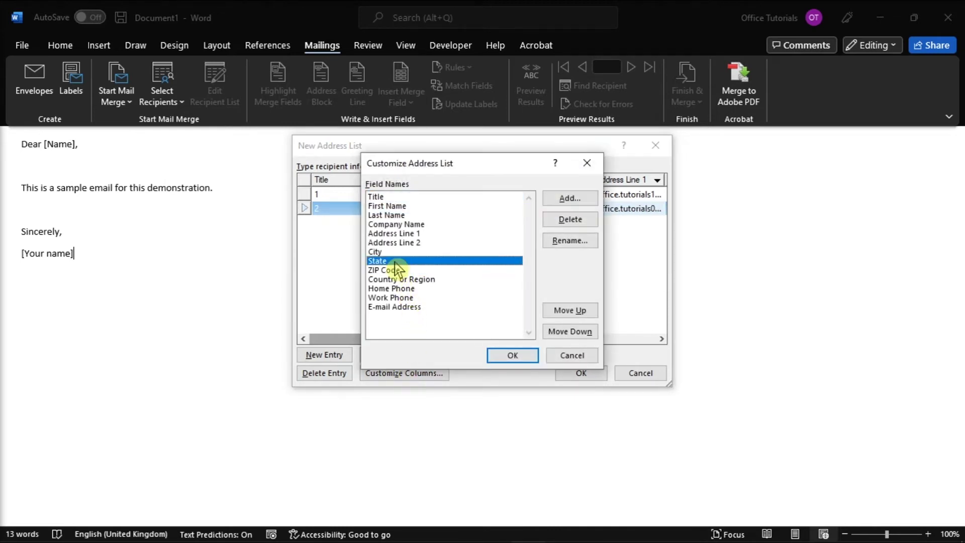
click(570, 218)
click(460, 317)
click(394, 242)
click(571, 219)
click(460, 318)
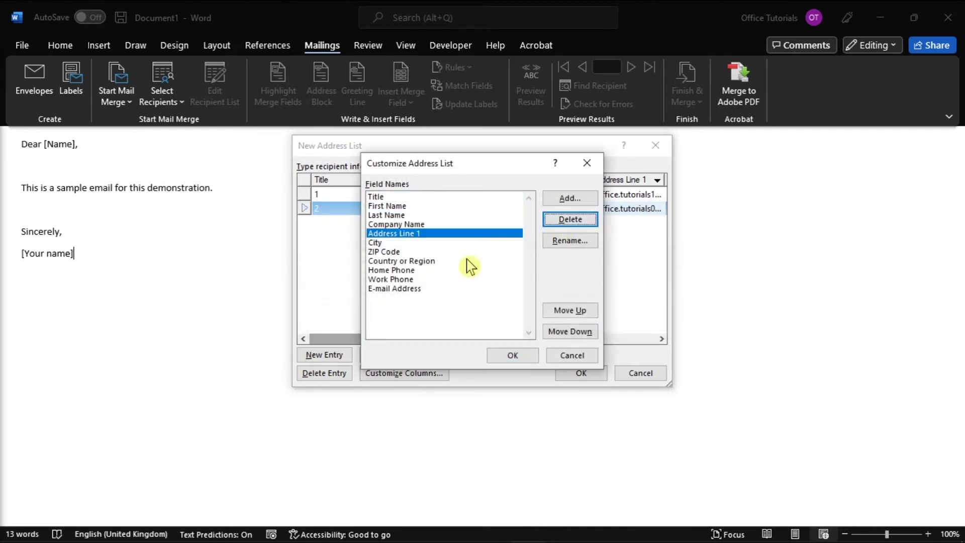
click(377, 242)
click(569, 218)
click(460, 318)
click(385, 242)
click(570, 218)
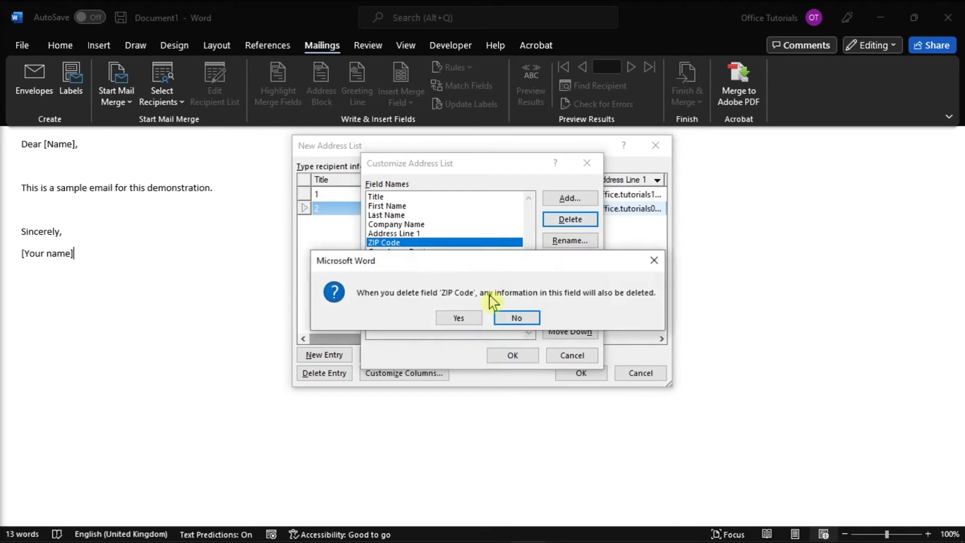
click(460, 318)
click(512, 355)
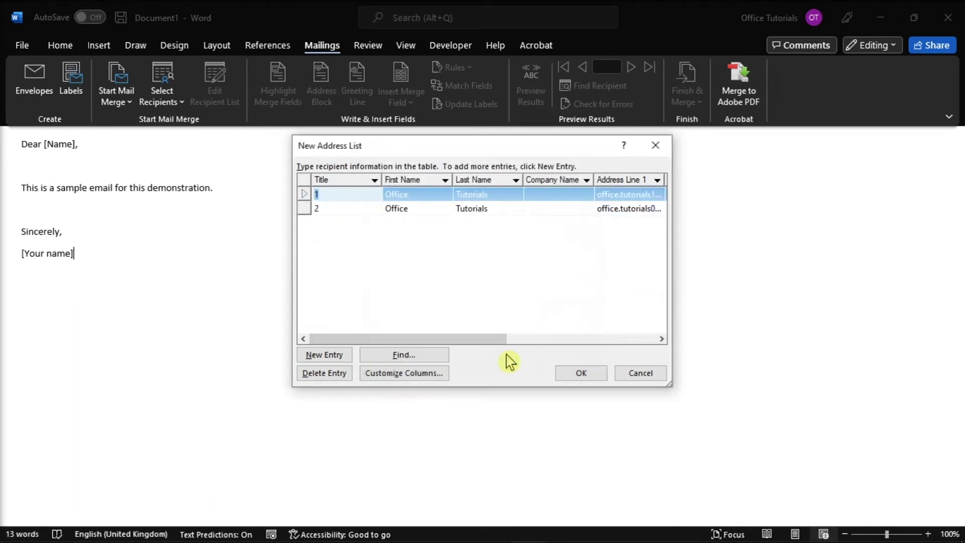
click(581, 372)
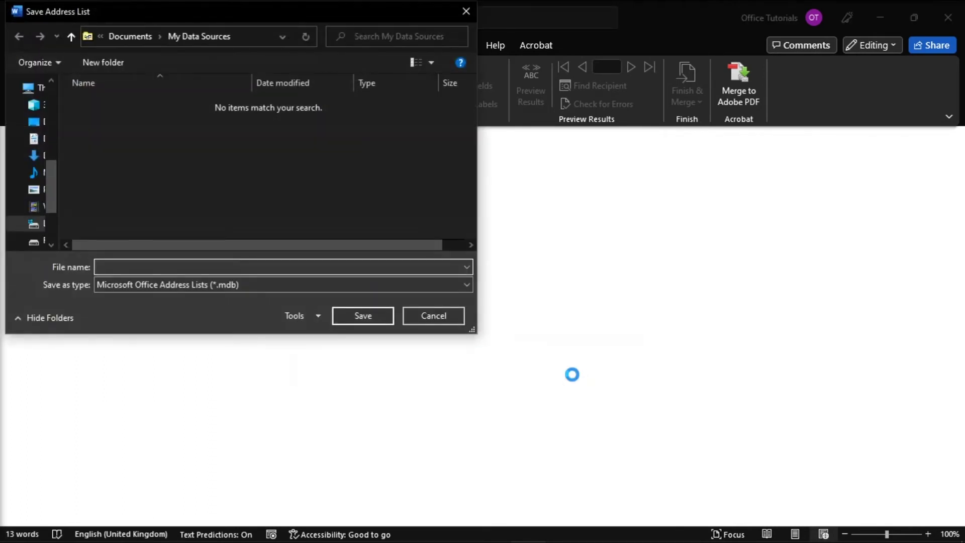
Save the list as 'Sample list' and attach Sample list.mdb as the letter's recipients
click(204, 268)
text(Sampl)
text(e list)
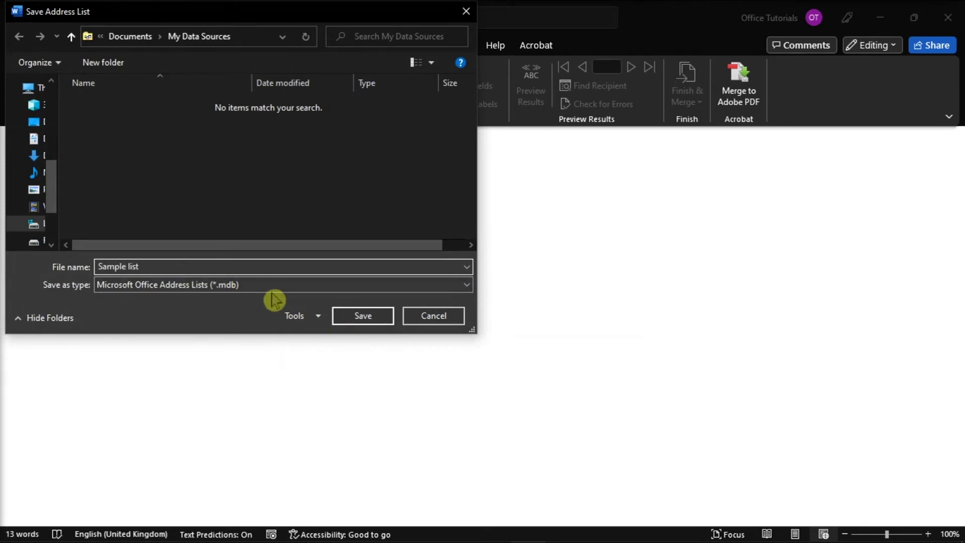
click(362, 315)
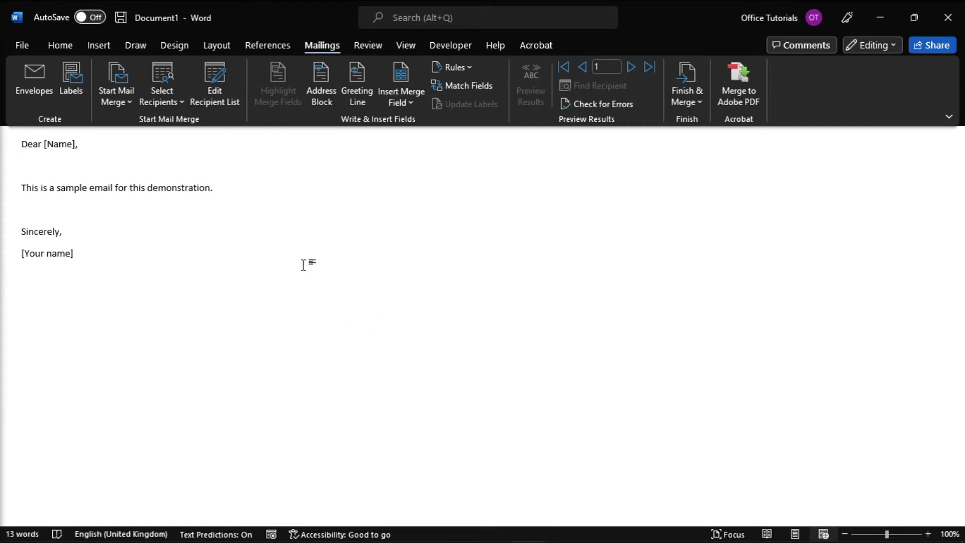
click(161, 98)
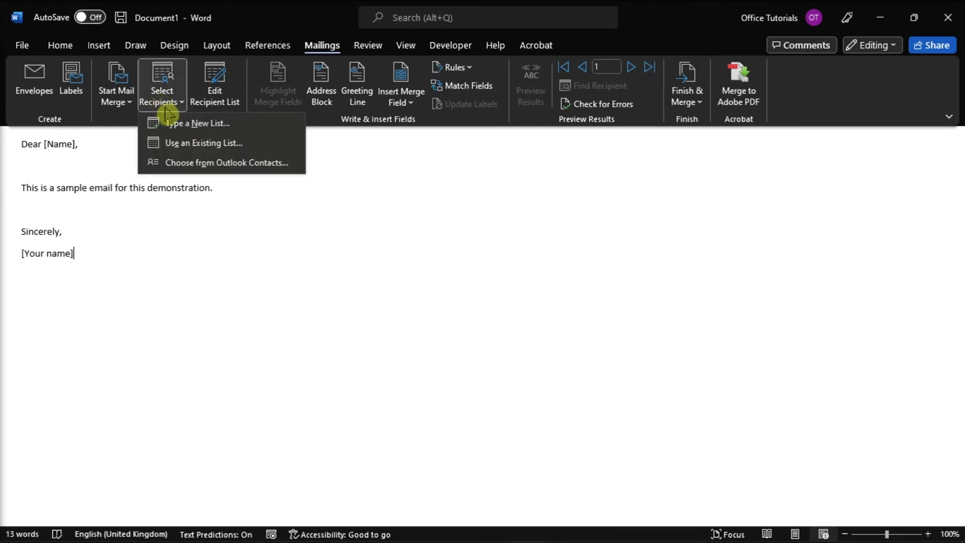
click(196, 143)
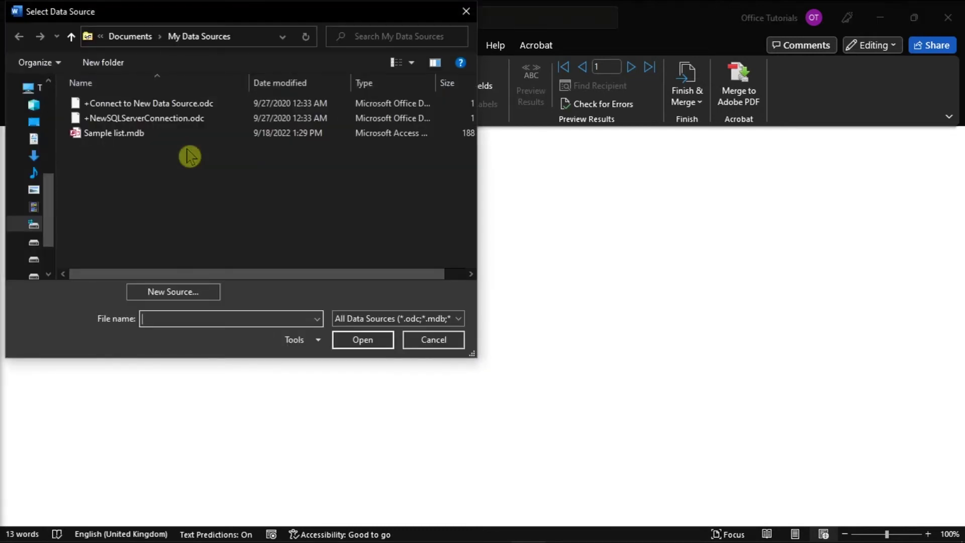
double_click(189, 143)
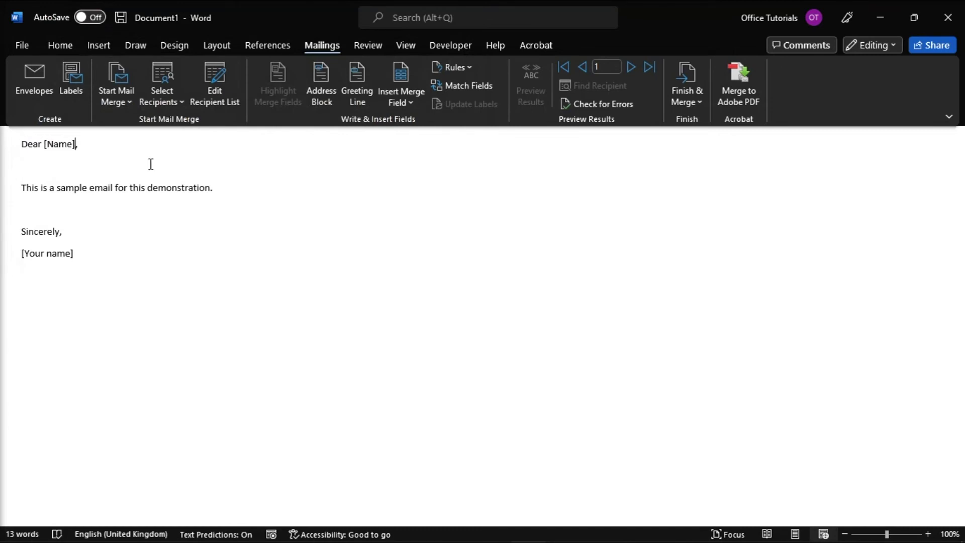
Replace the [Name] placeholder after Dear with the First_Name merge field
key(BackSpace)
key(BackSpace)
key(BackSpace)
key(BackSpace)
key(BackSpace)
key(BackSpace)
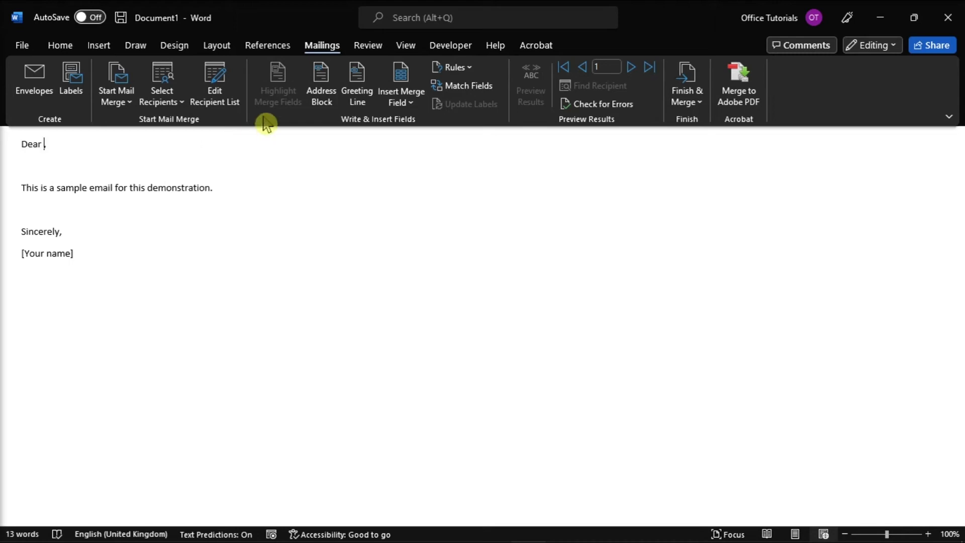
click(397, 96)
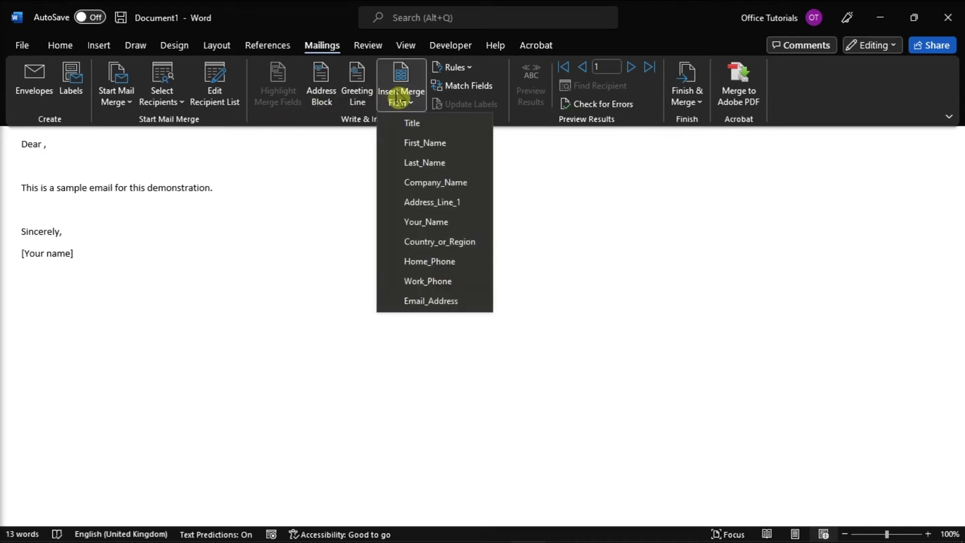
click(424, 143)
Replace the [Your name] placeholder with the Your_Name merge field
double_click(46, 253)
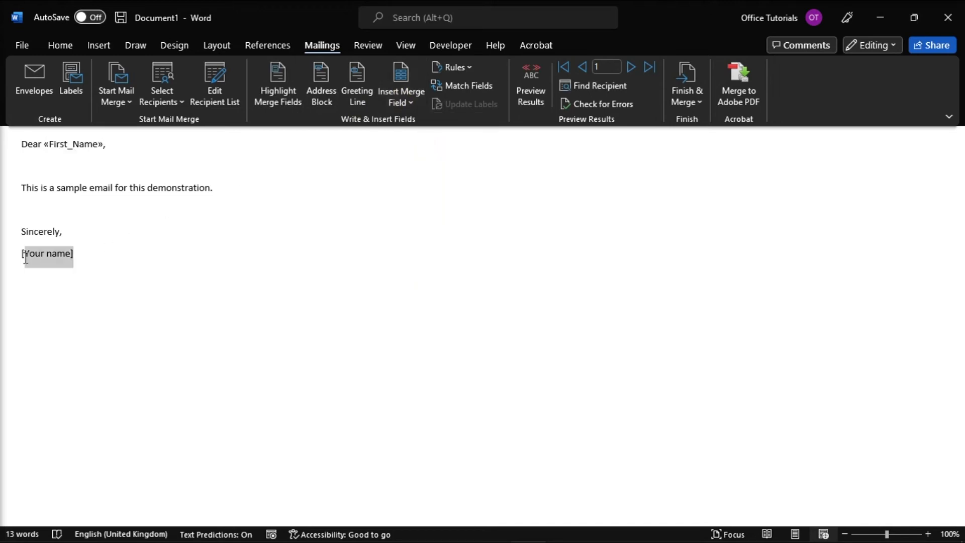
click(401, 96)
click(424, 217)
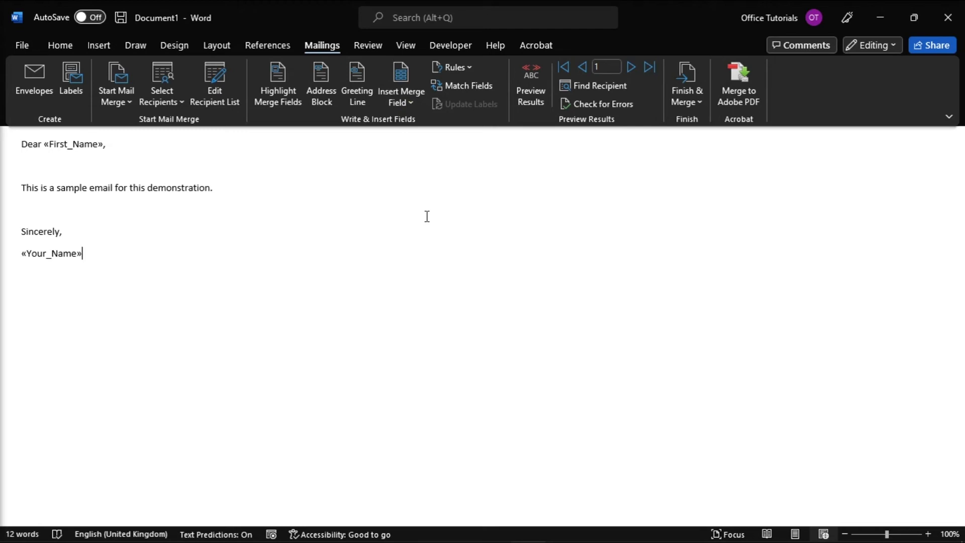
click(687, 91)
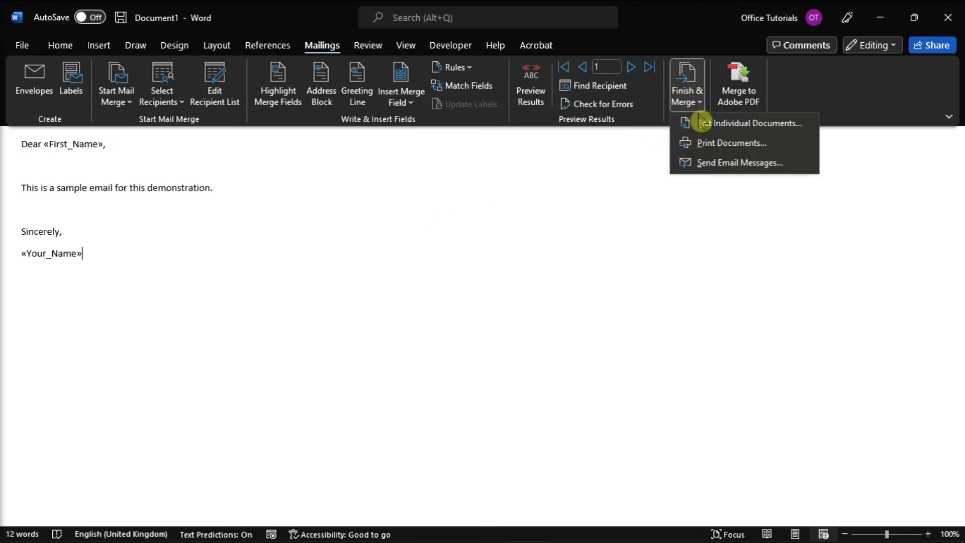
Set the email merge to send to Email_Address with subject 'Sample Email'
click(739, 163)
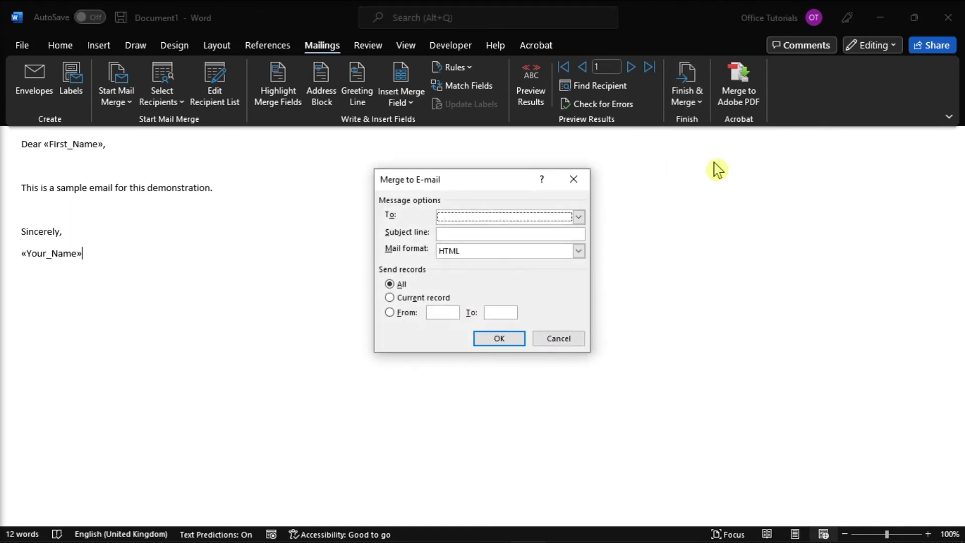
click(578, 216)
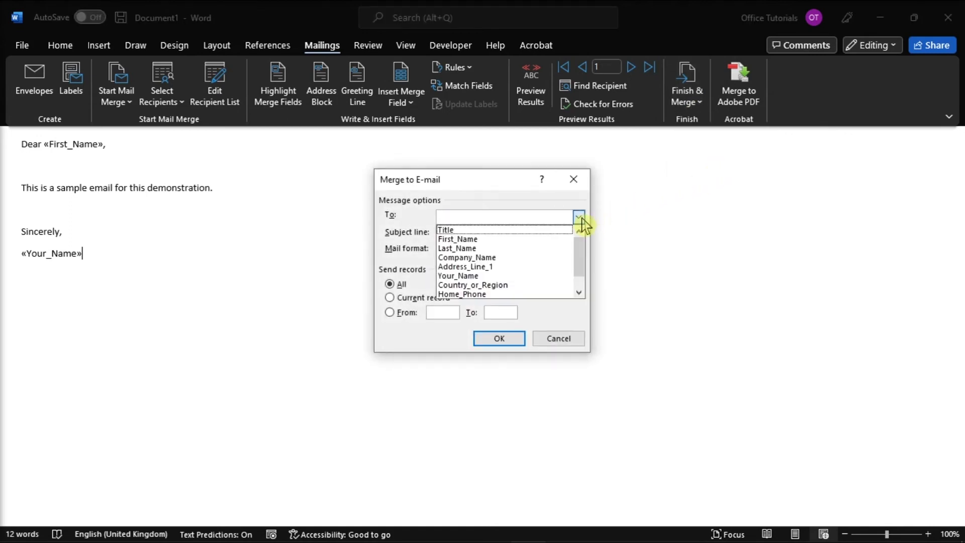
scroll(528, 256, down, 3)
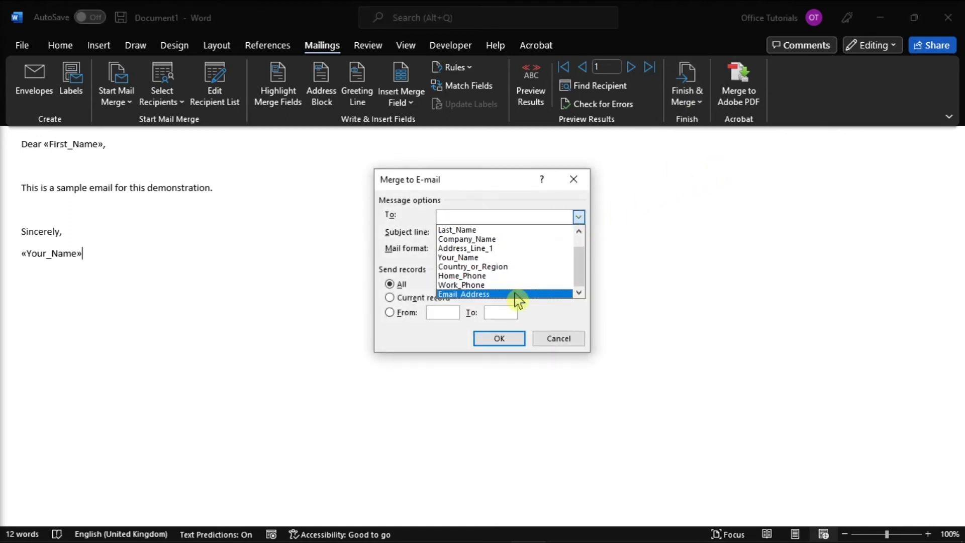
click(483, 293)
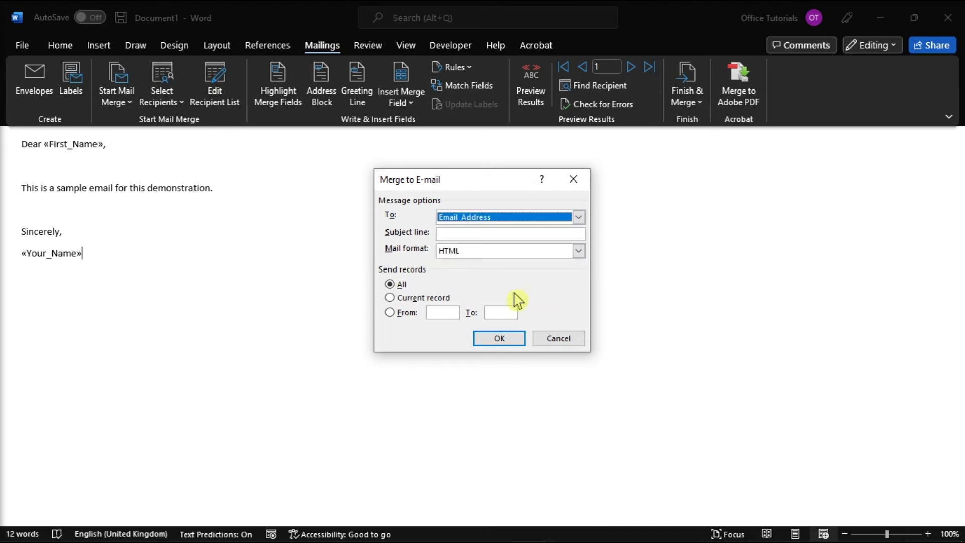
click(498, 235)
text(Sample Emai)
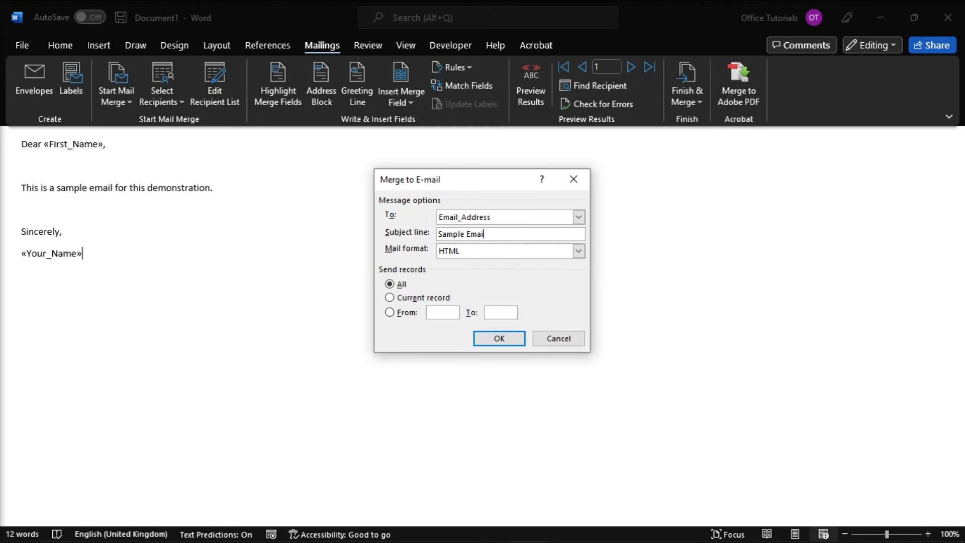
text(l)
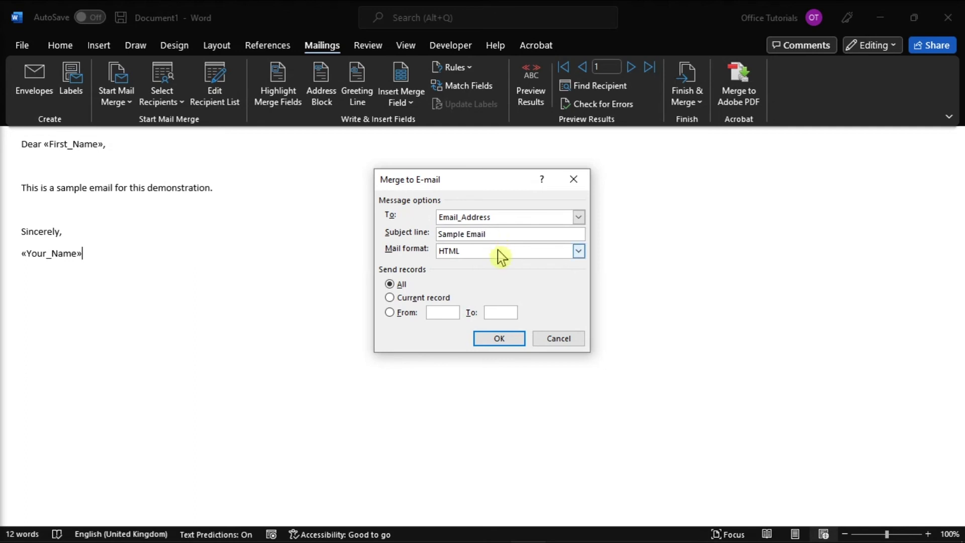